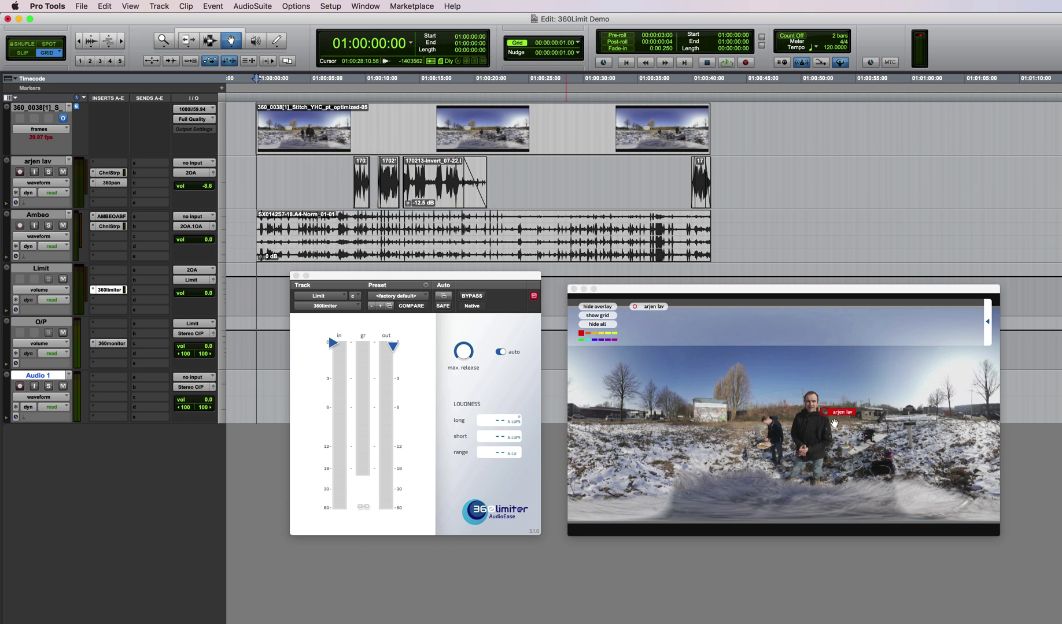
Play the 360 mix with the limiter threshold at 0 dB to check the level and loudness meters.
mouse_move(844, 413)
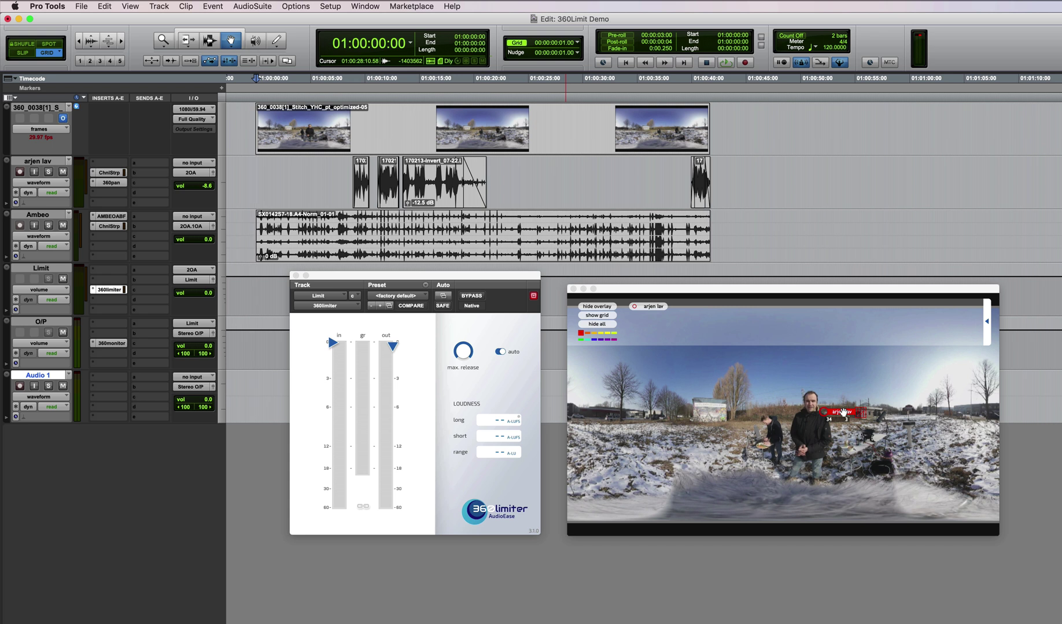
key("space")
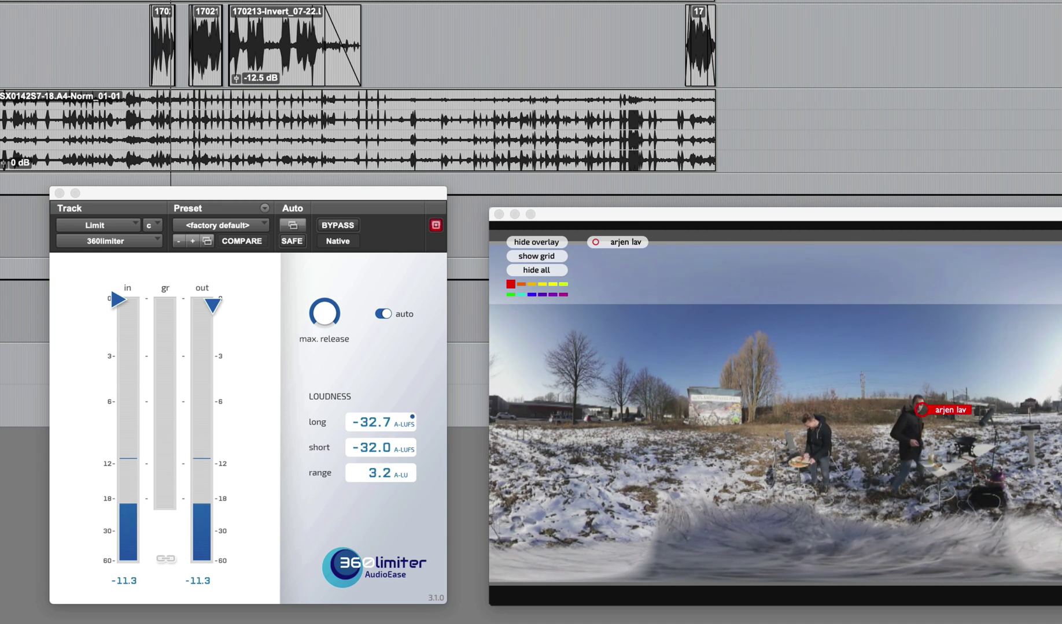
key("space")
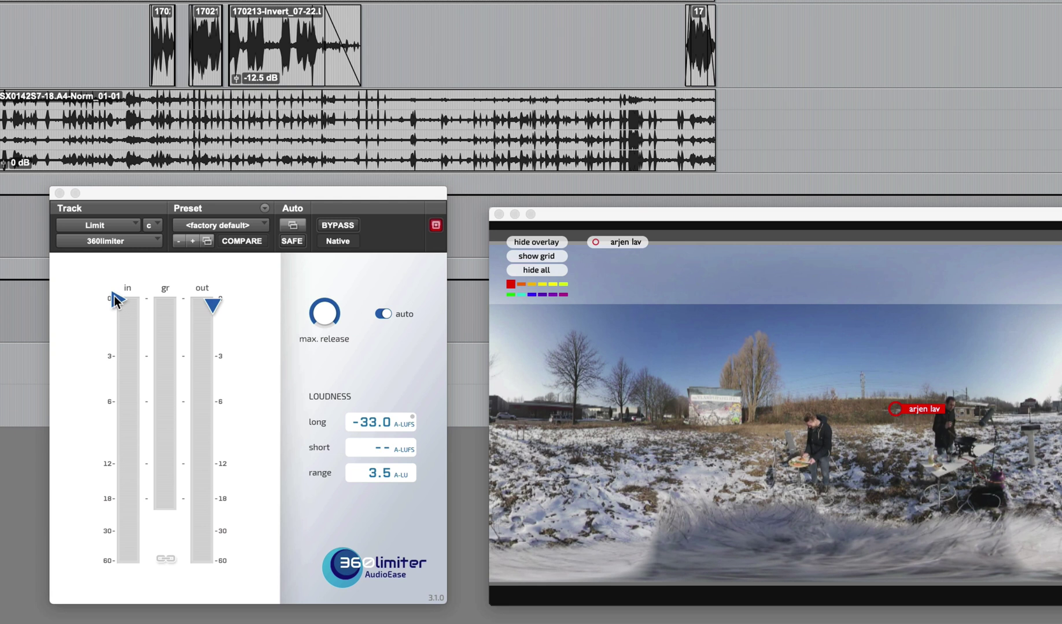
Lower the Limit track's 360limiter threshold to about -12 dB and play the mix through it.
left_click(113, 296)
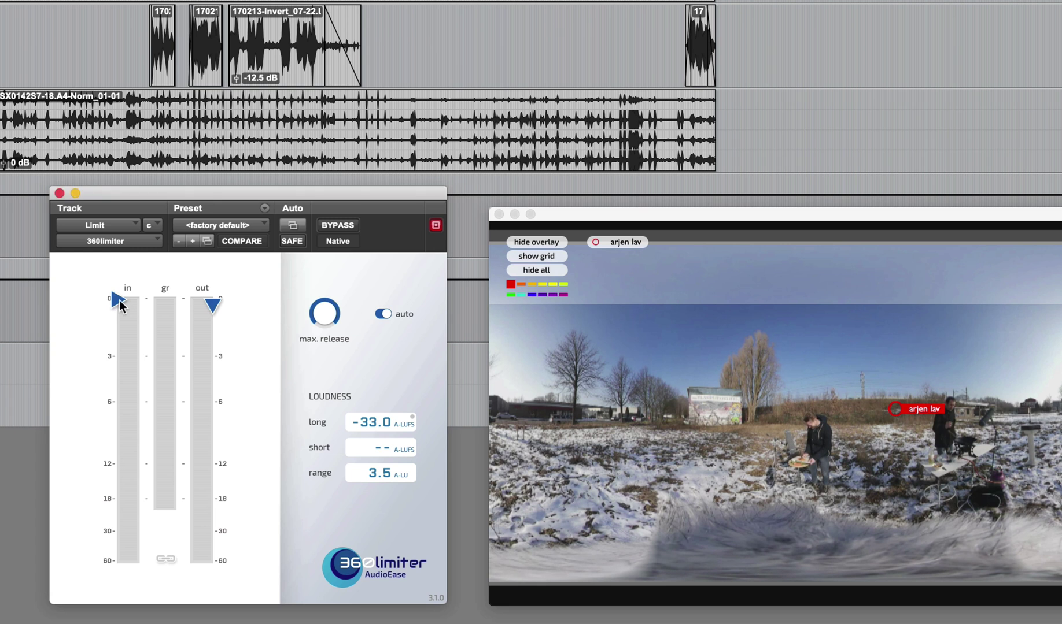
left_click(120, 304)
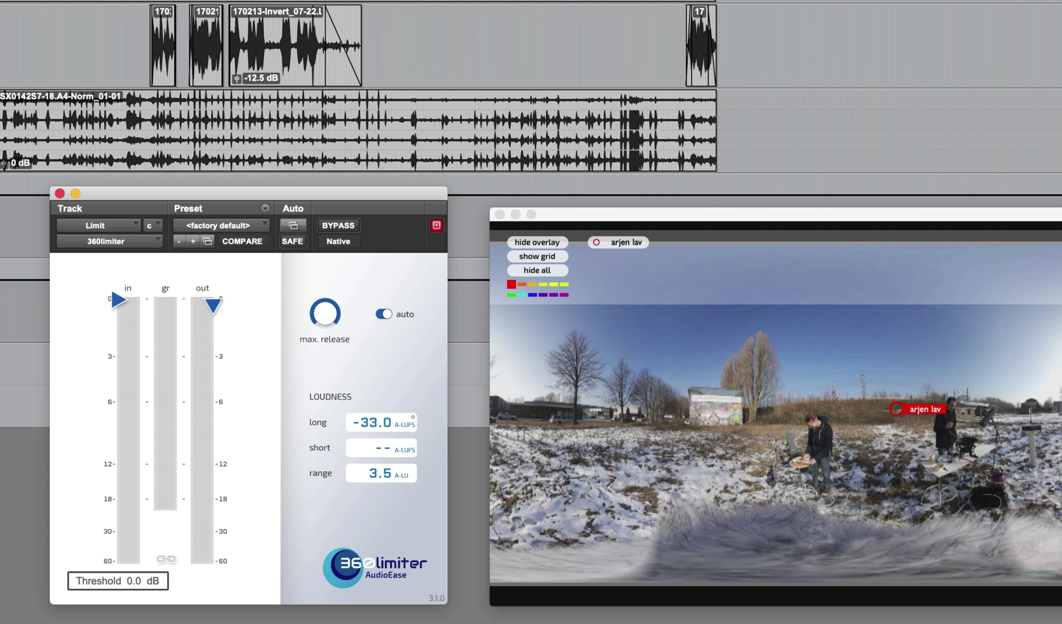
left_click_drag(118, 299, 120, 473)
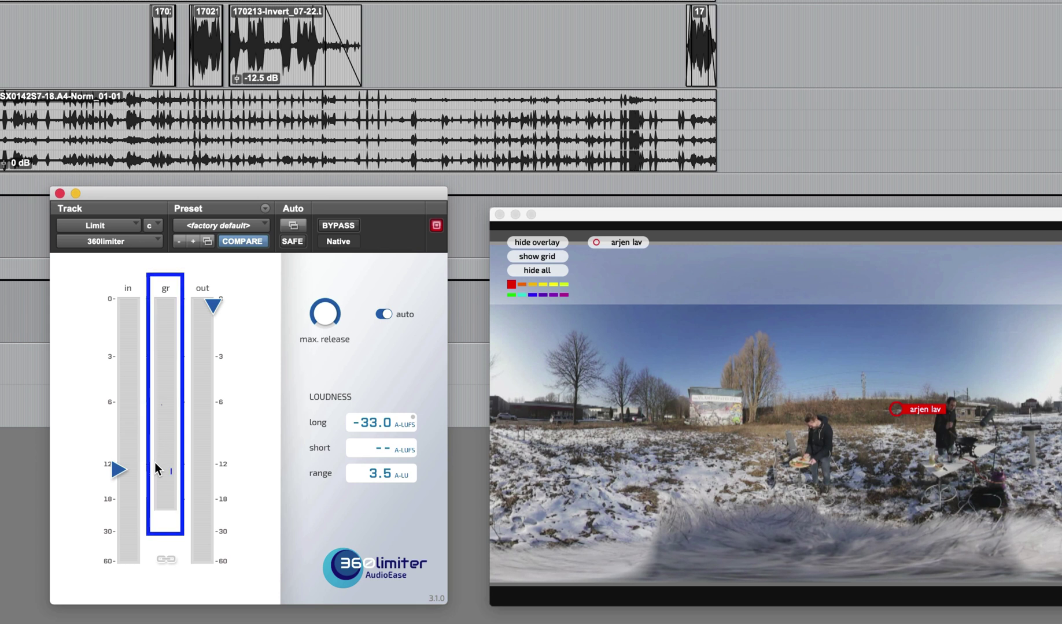
key("space")
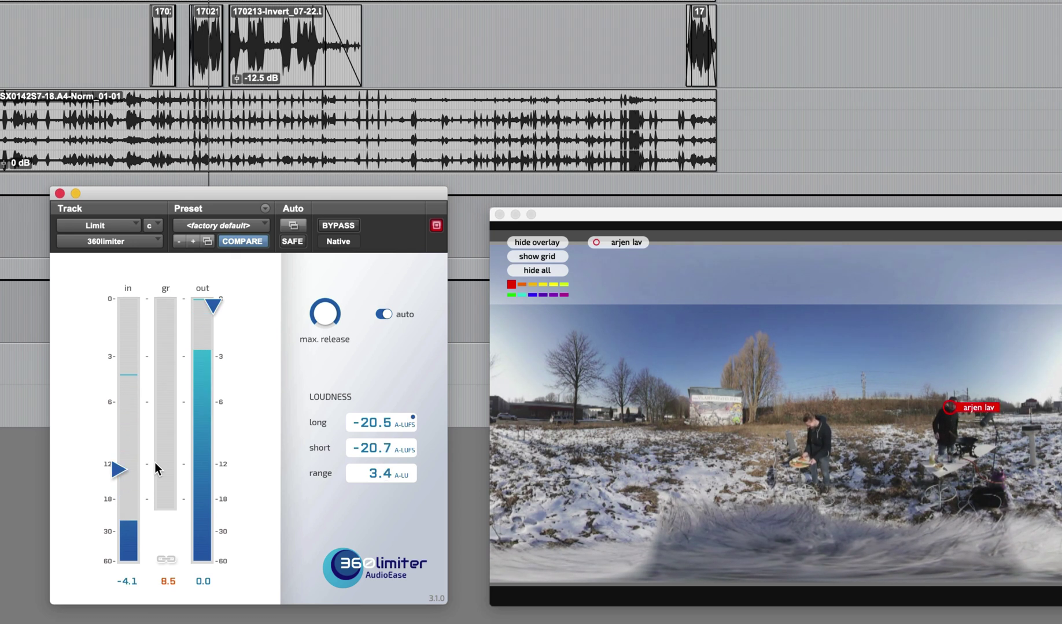
key("space")
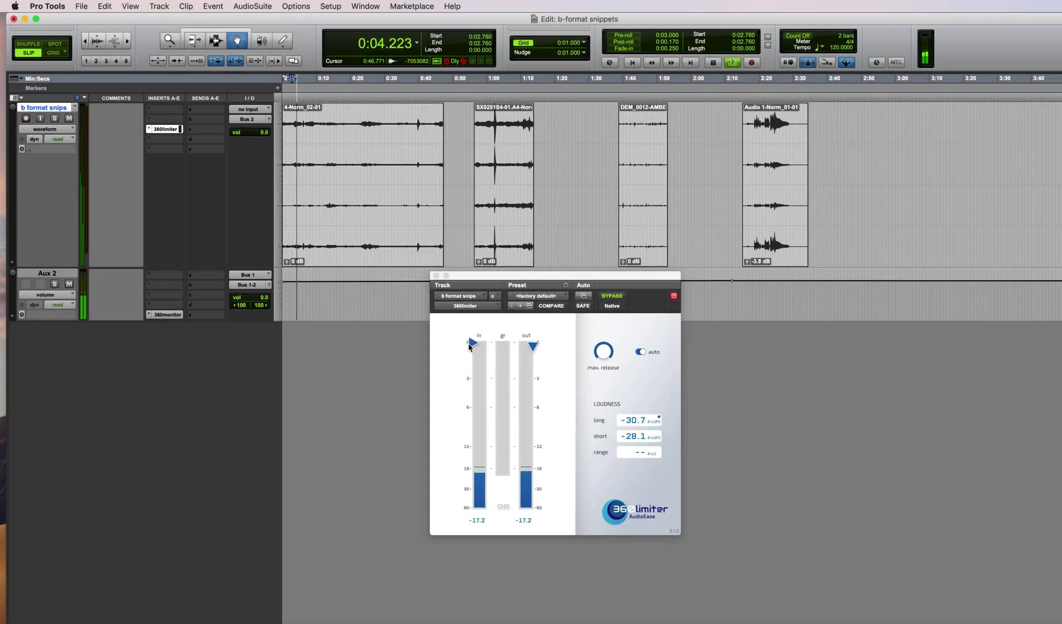
Lower the b format snips limiter threshold in stages to -16.2 dB while auditioning the first clip, including from about 0:22.
left_click_drag(470, 346, 463, 464)
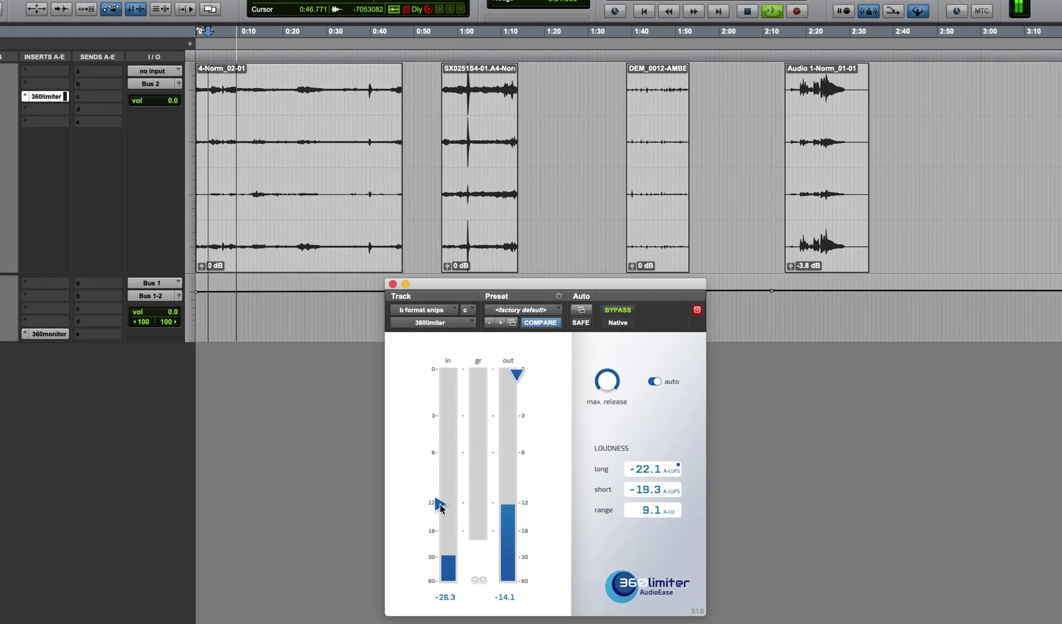
left_click_drag(438, 504, 440, 517)
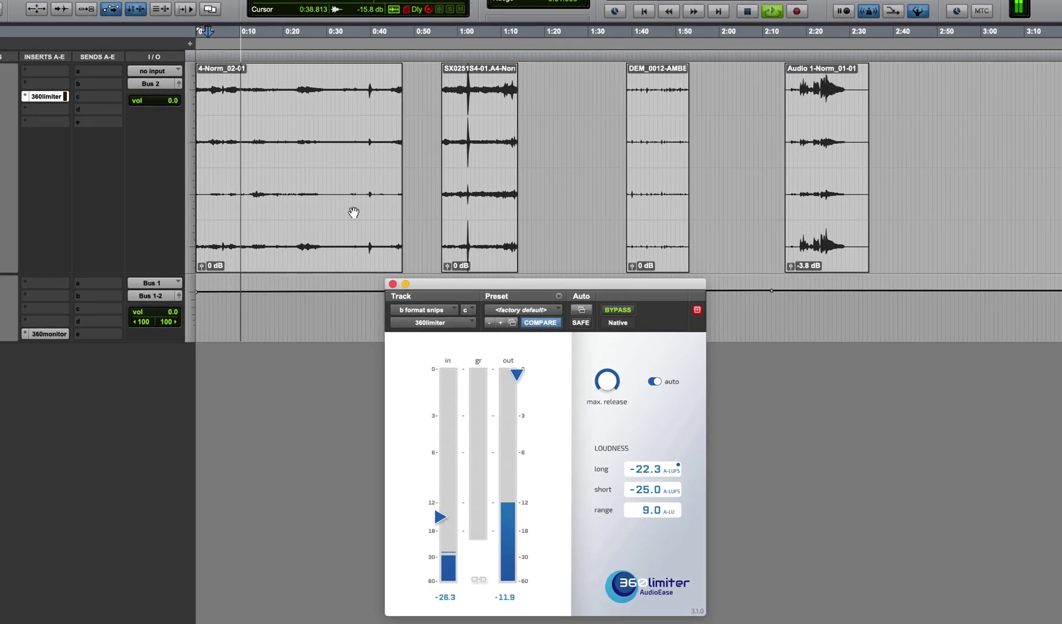
left_click(294, 57)
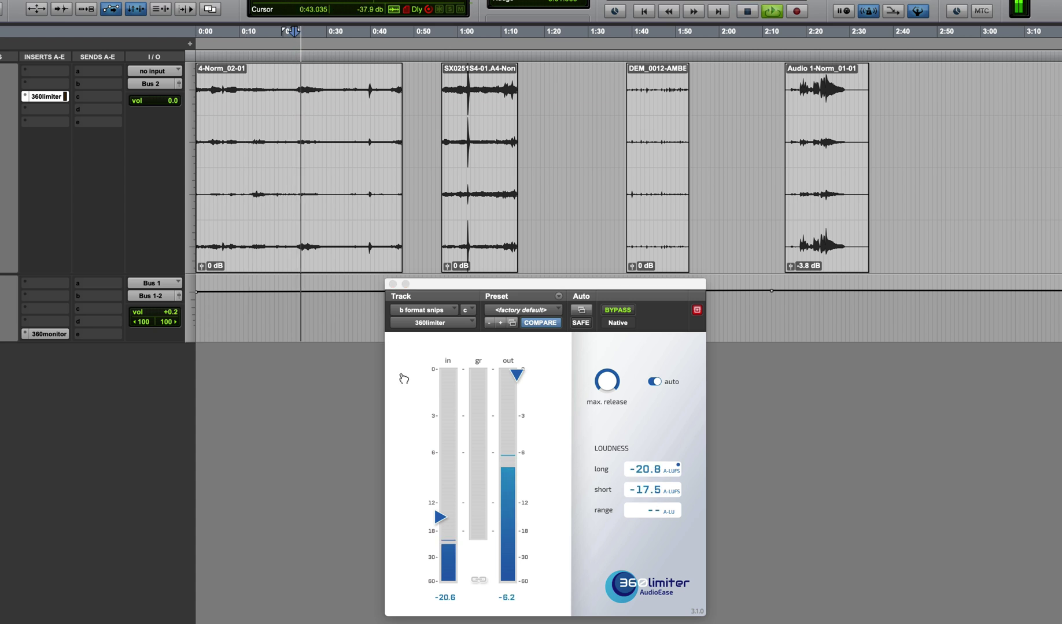
left_click_drag(440, 517, 440, 525)
Loop the short peak near 0:40 in the first clip and lower the limiter threshold to about -18 dB.
left_click(366, 55)
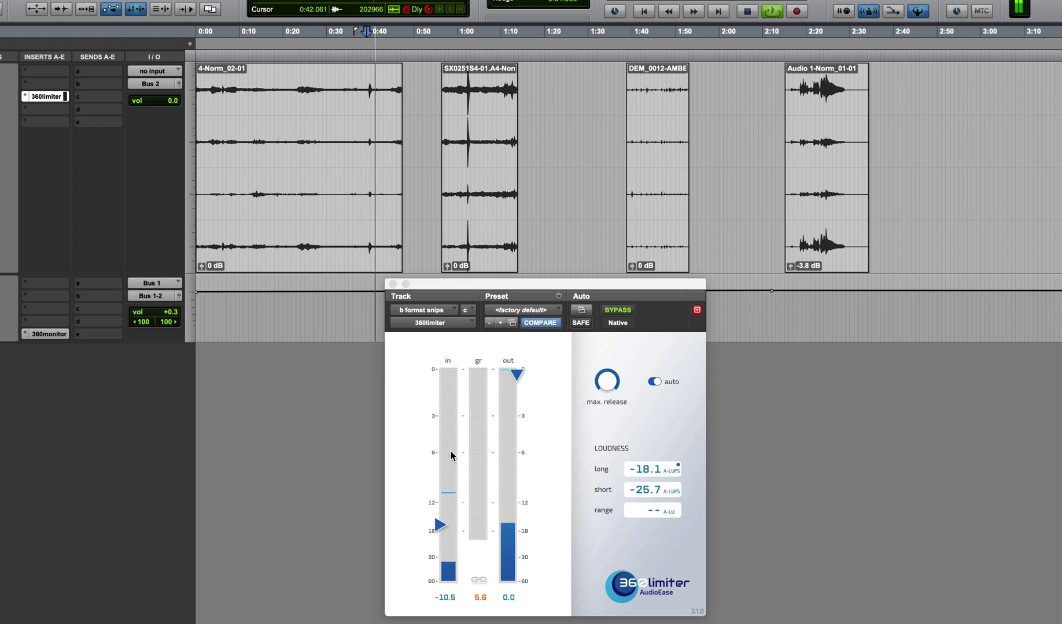
left_click(359, 60)
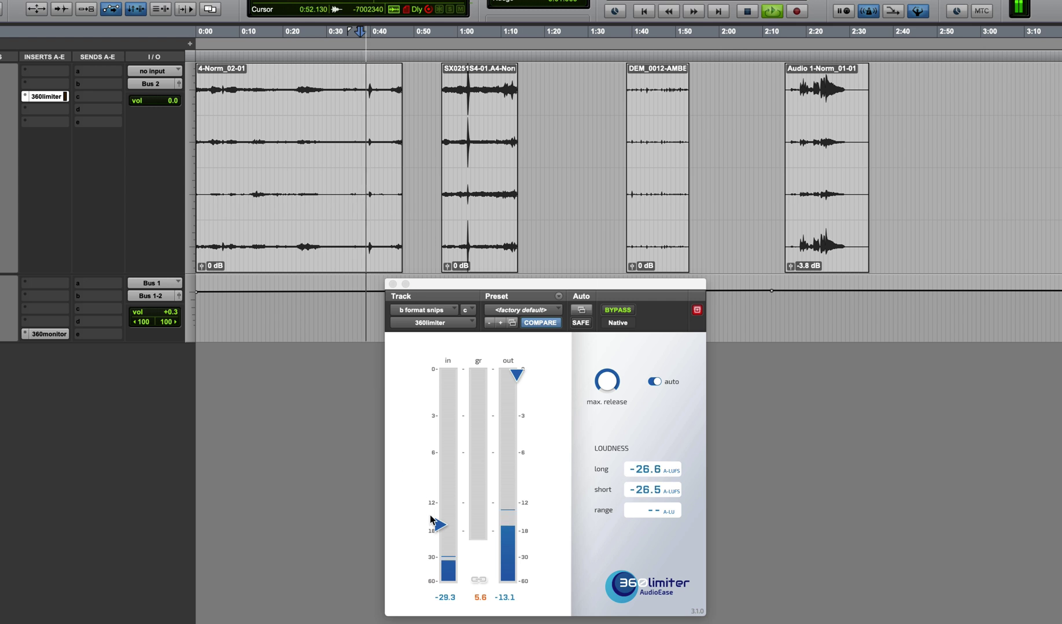
left_click(438, 527)
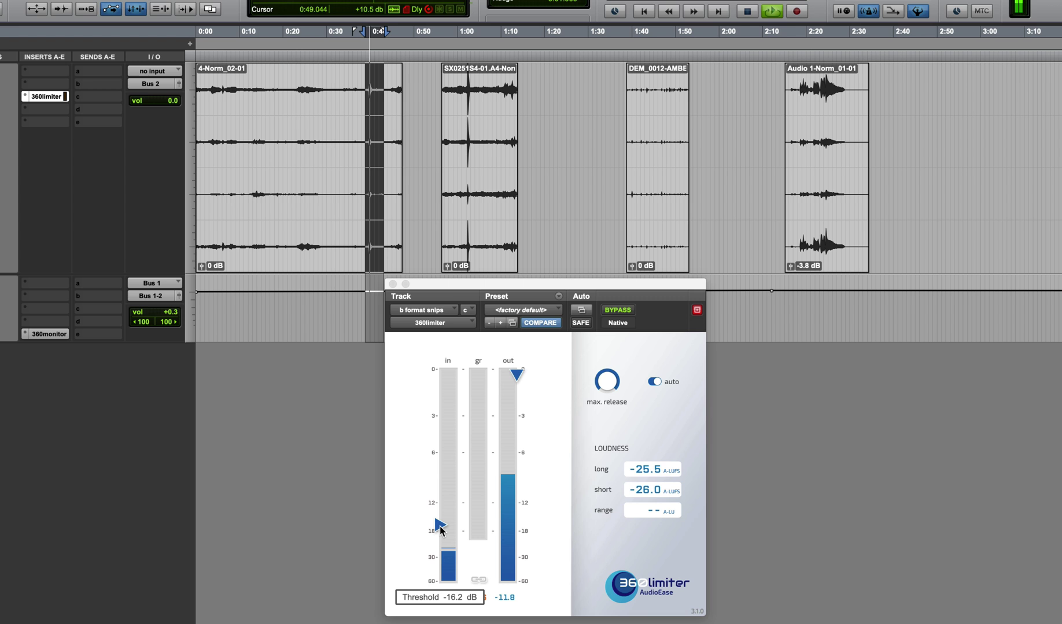
mouse_move(440, 525)
left_mouse_down()
mouse_move(440, 471)
mouse_move(440, 536)
left_mouse_up()
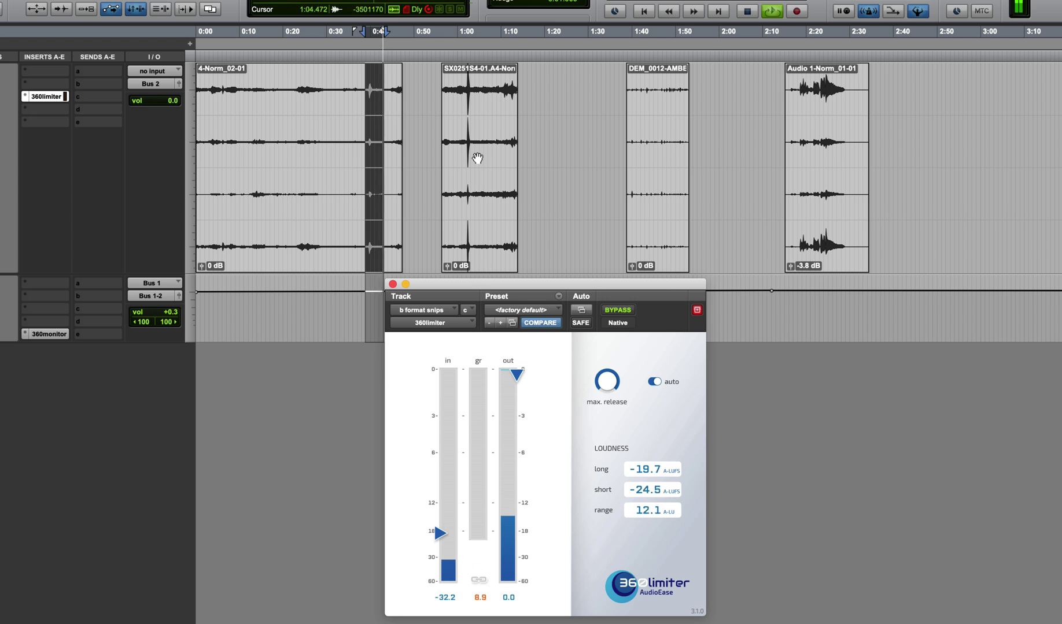
key("space")
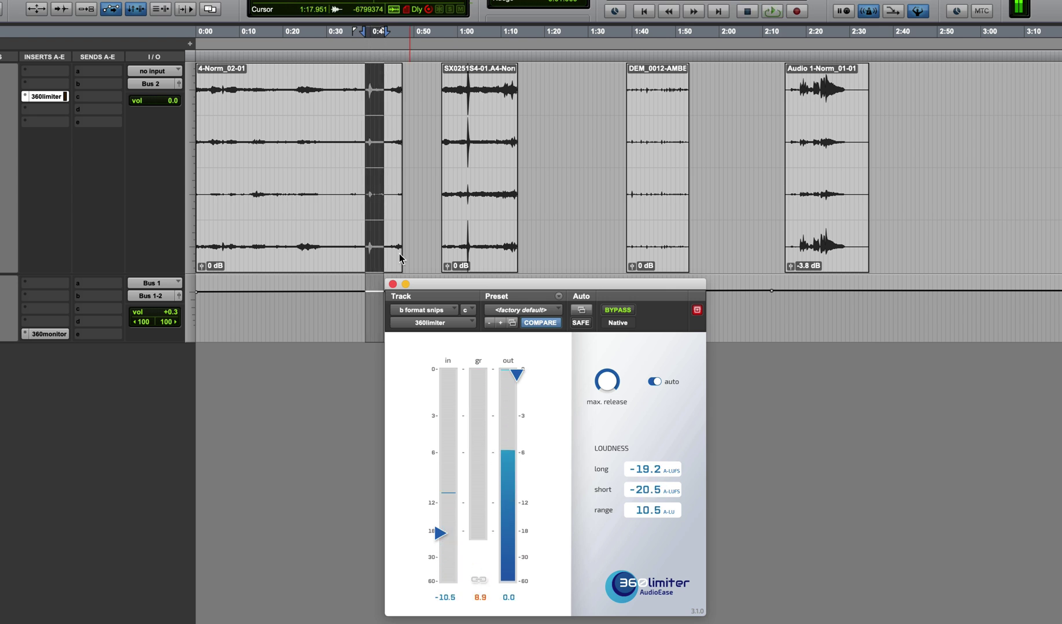
Audition the limited first clip from about 0:33 and from about 0:25, and stop playback.
left_click(339, 68)
key("space")
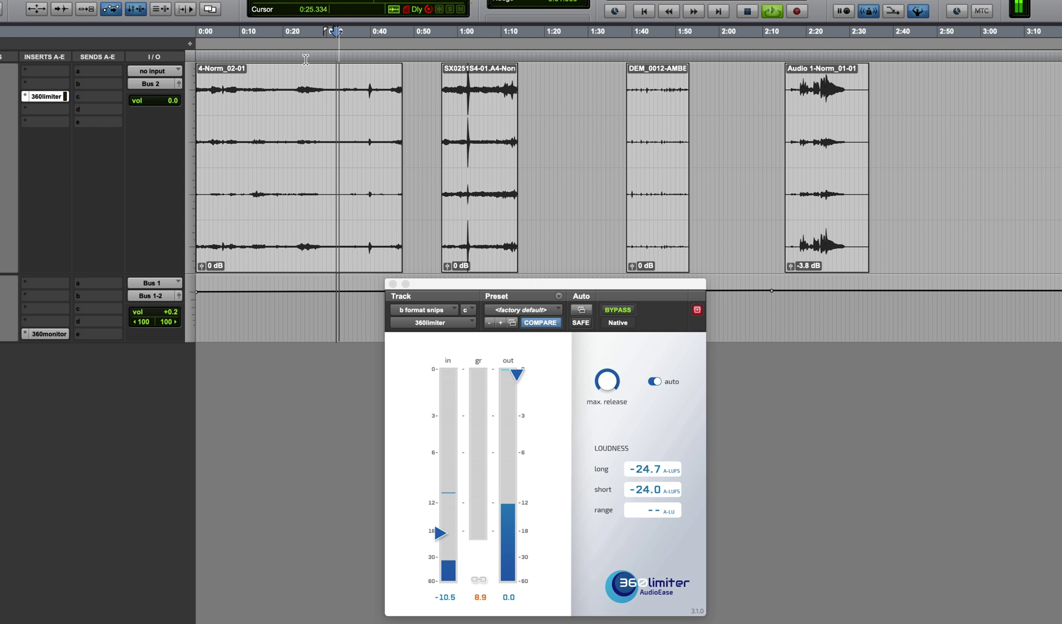
left_click(305, 60)
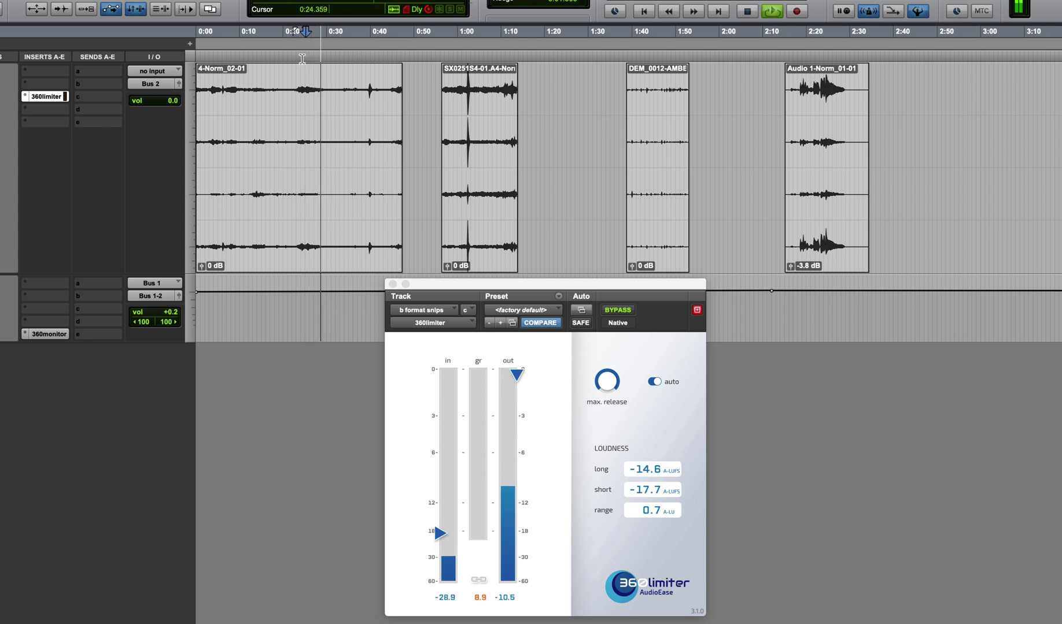
key("space")
Return the limiter threshold to 0 dB and play the second clip from about 0:58.
left_click(447, 55)
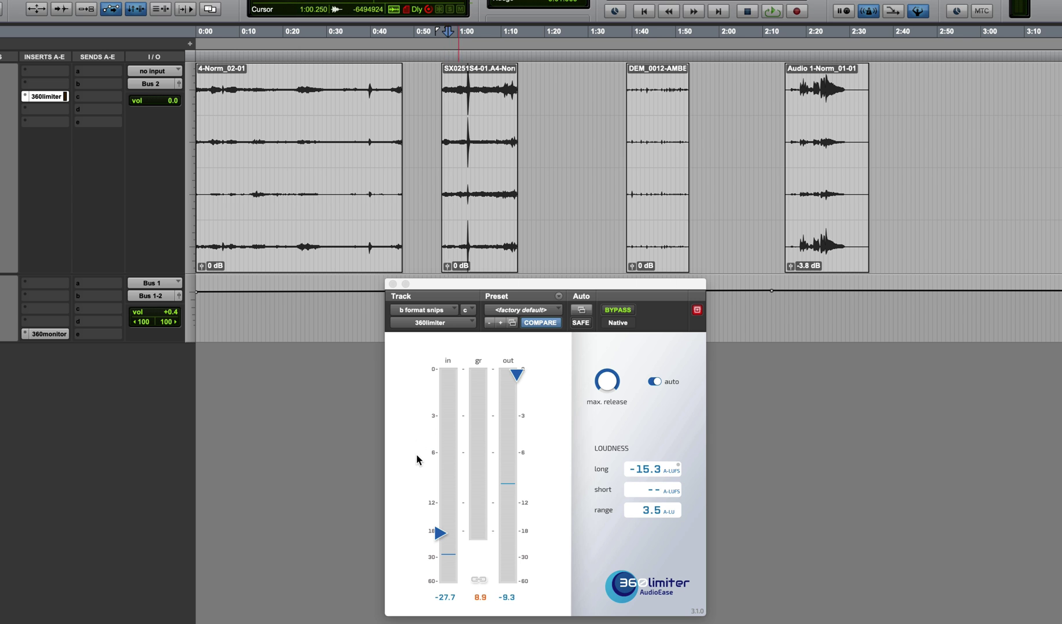
left_click_drag(438, 532, 440, 371)
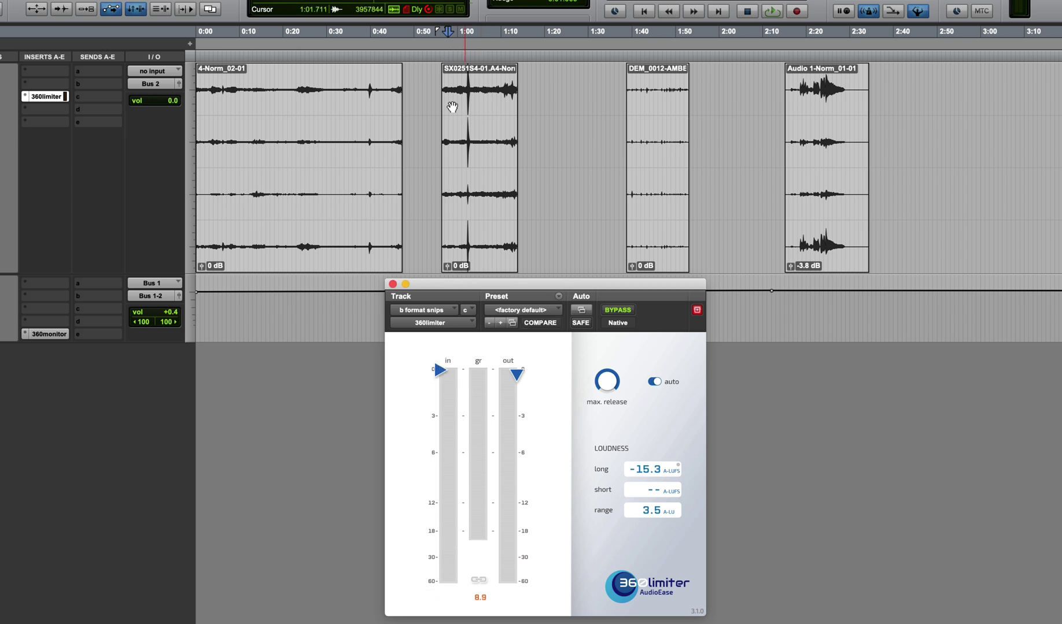
left_click(449, 54)
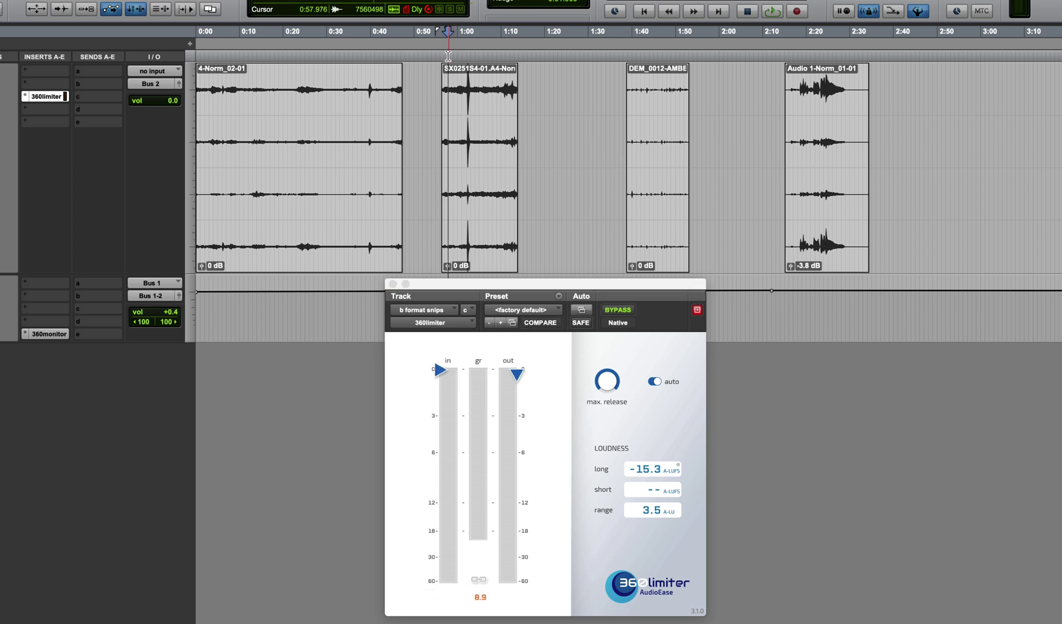
key("space")
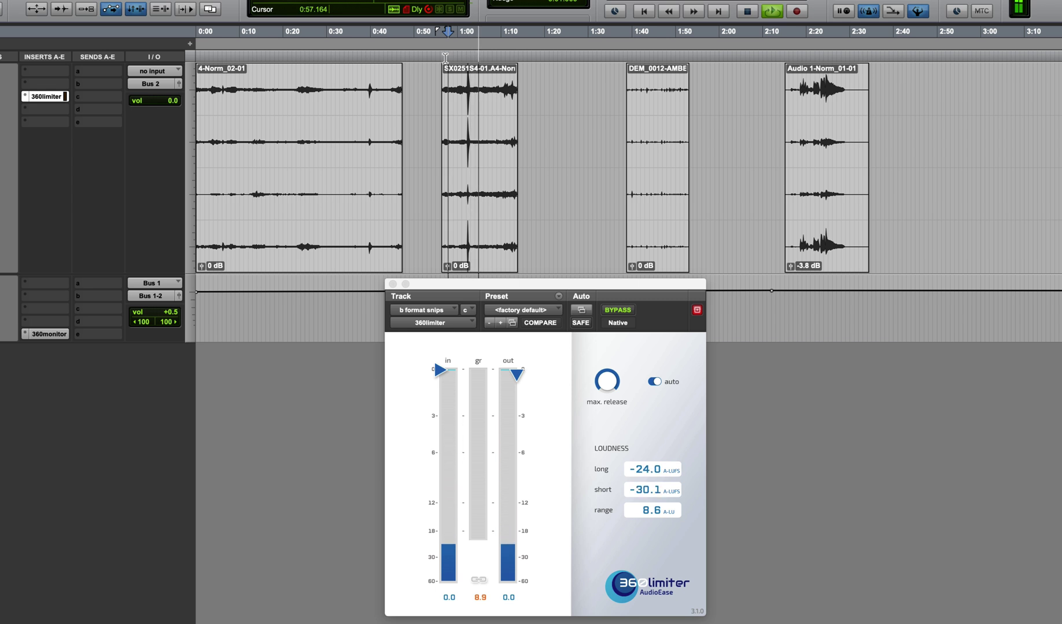
Clear the gain reduction peak and replay the second clip with the threshold lowered to about -4.4 dB.
left_click(479, 597)
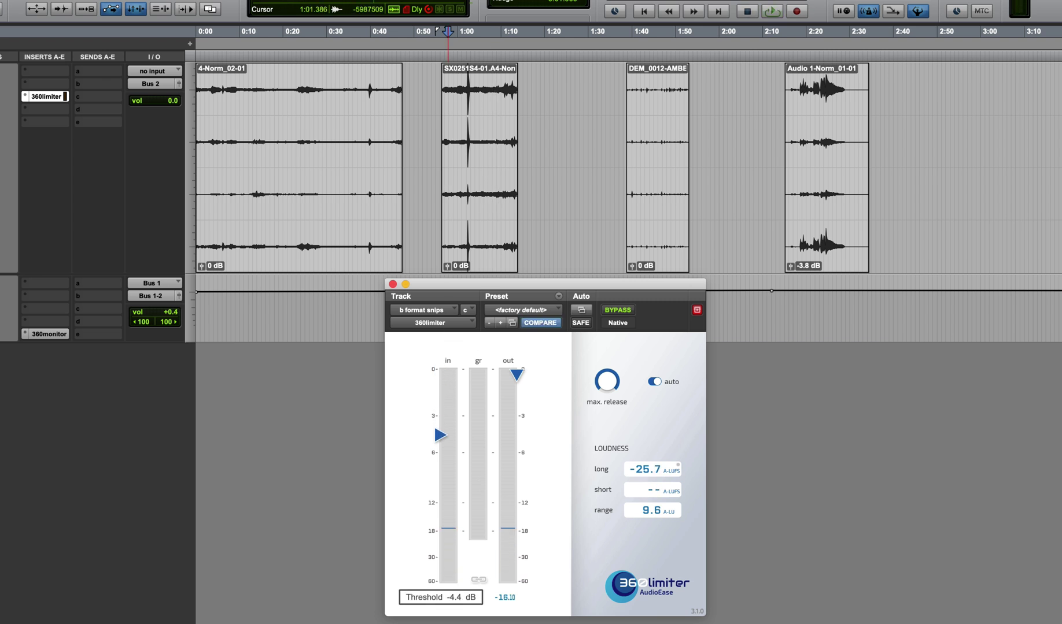
left_click(447, 56)
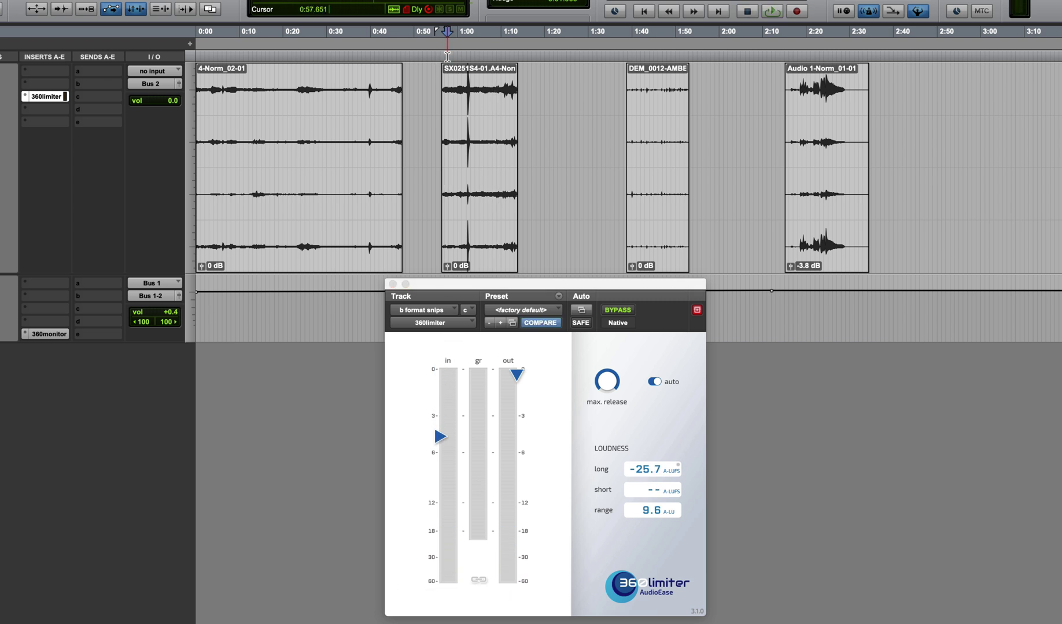
key("space")
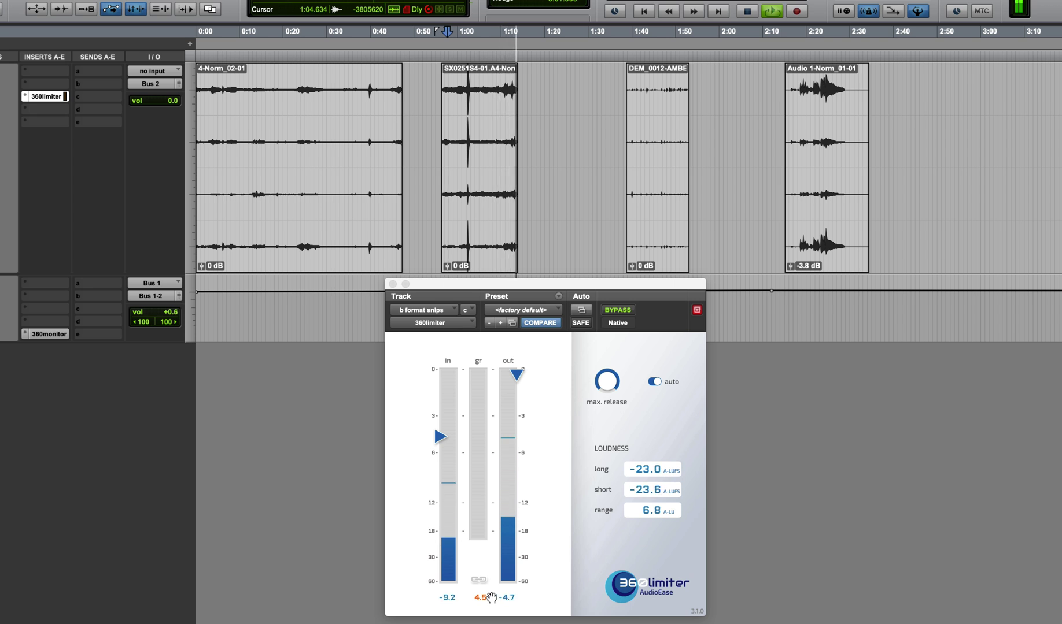
key("space")
Return the limiter threshold to 0 dB and play the quiet third clip from about 1:40.
left_click_drag(438, 436, 440, 388)
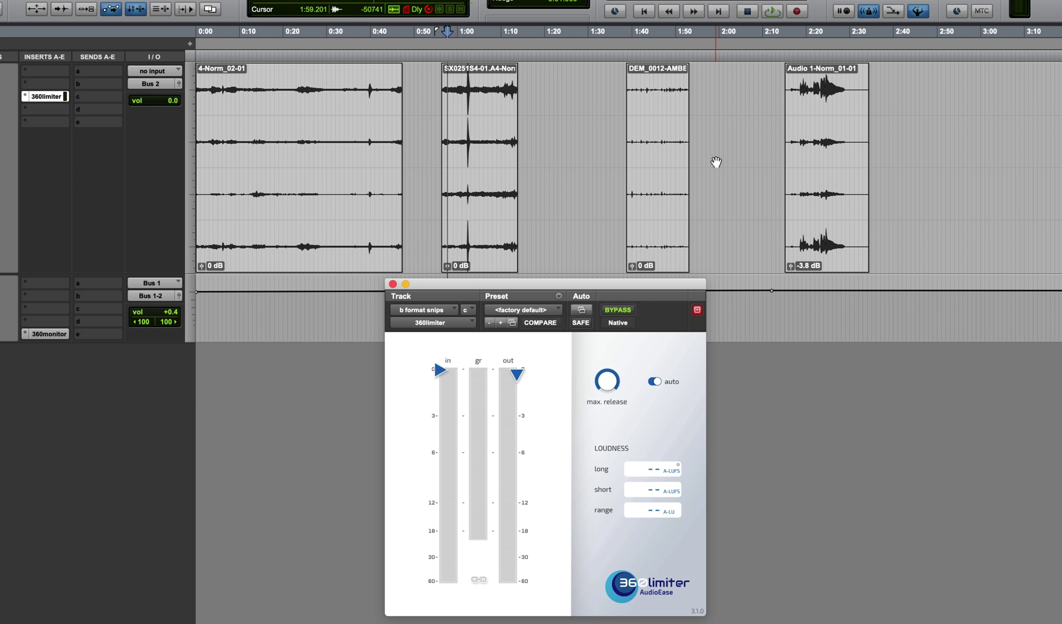
left_click(634, 57)
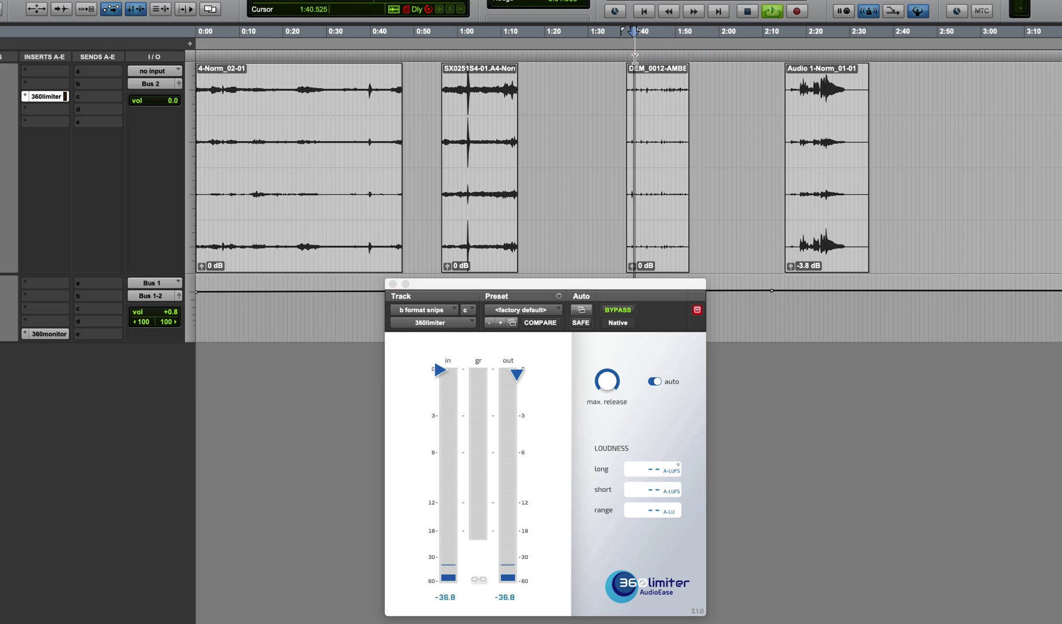
key("space")
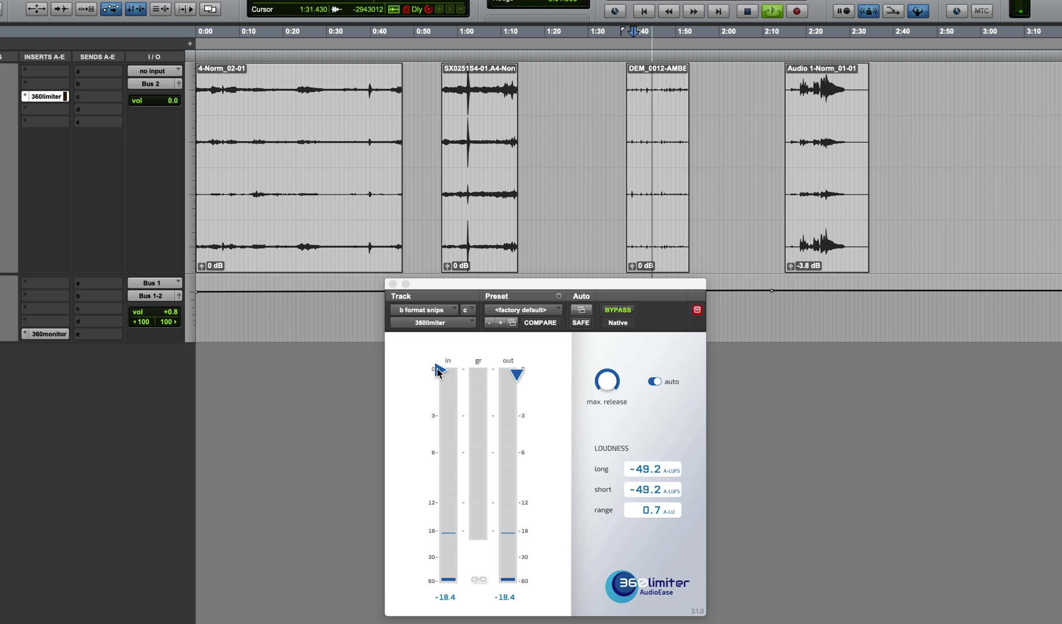
Lower the limiter threshold to about -26 dB and replay the third clip with the gain reduction peak cleared.
left_click_drag(438, 372, 440, 549)
left_click(636, 55)
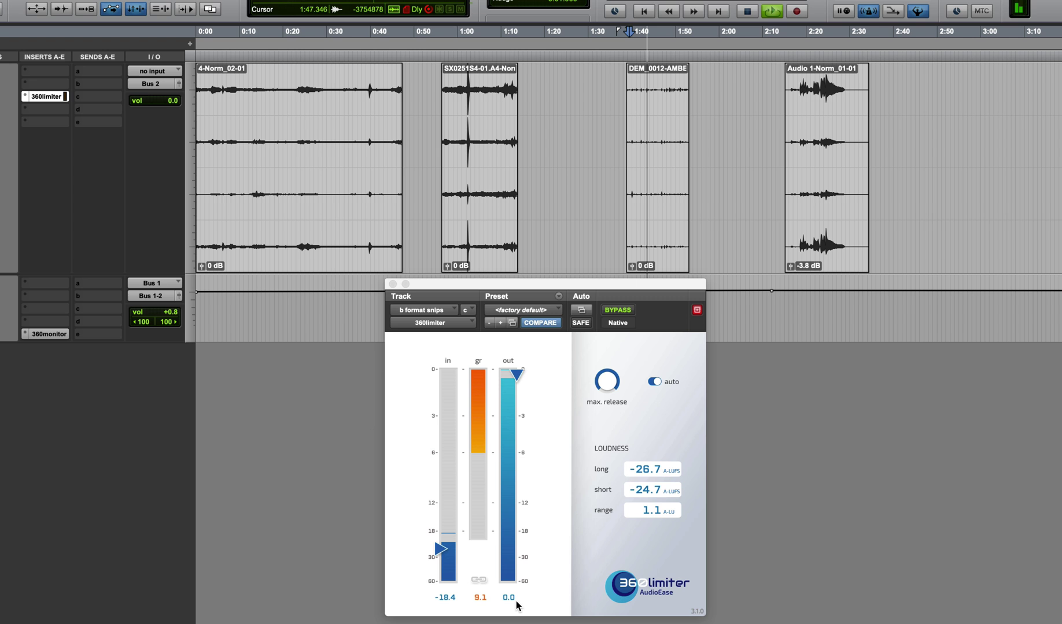
left_click(480, 599)
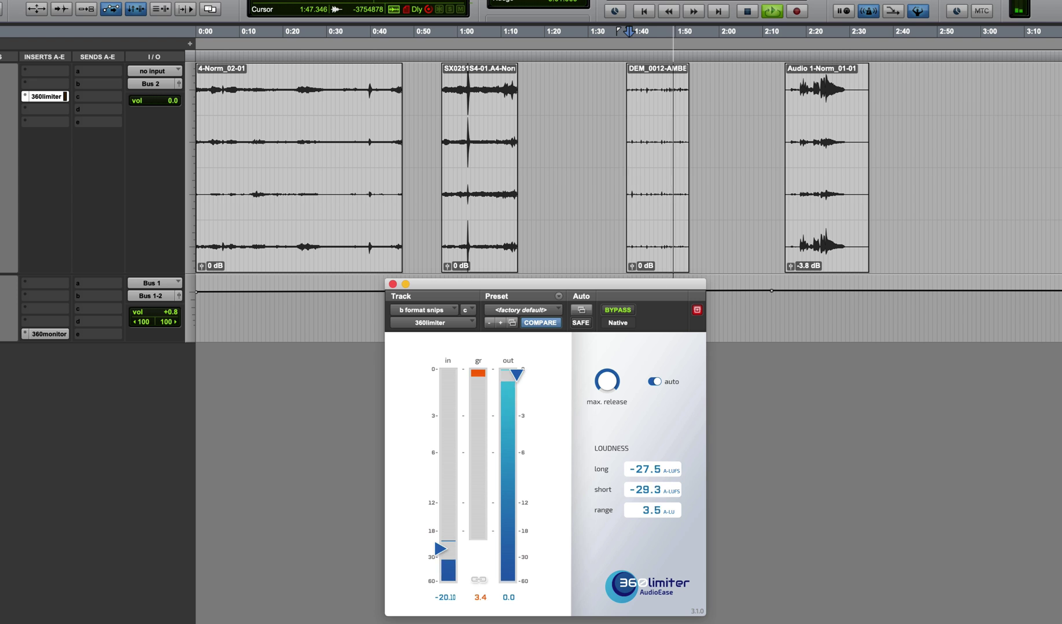
left_click(631, 59)
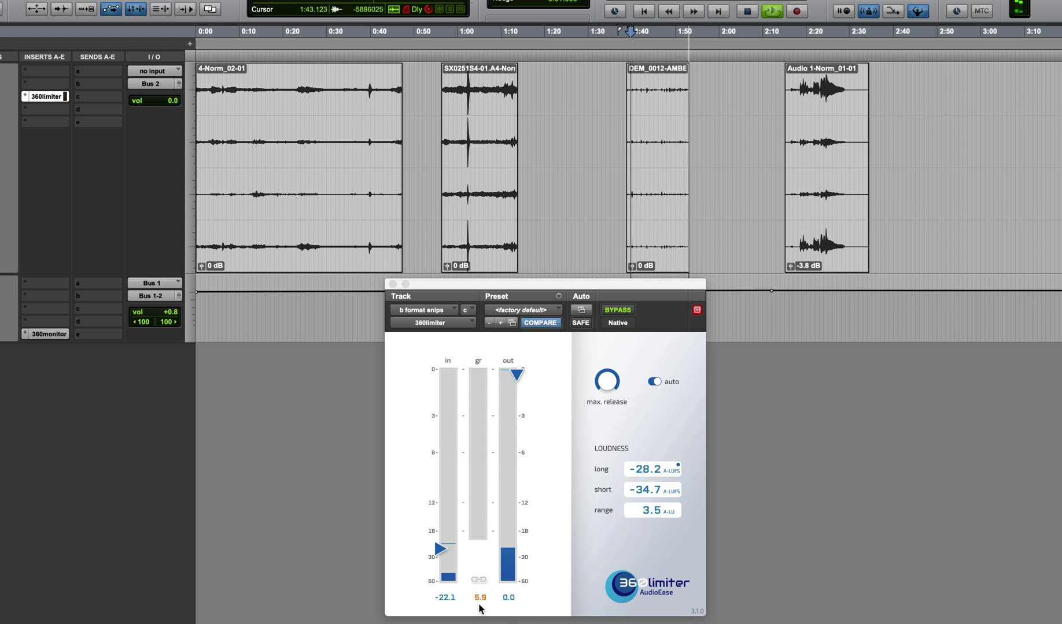
key("space")
Return the limiter threshold to 0 dB and play the fourth clip from its start.
left_click(786, 59)
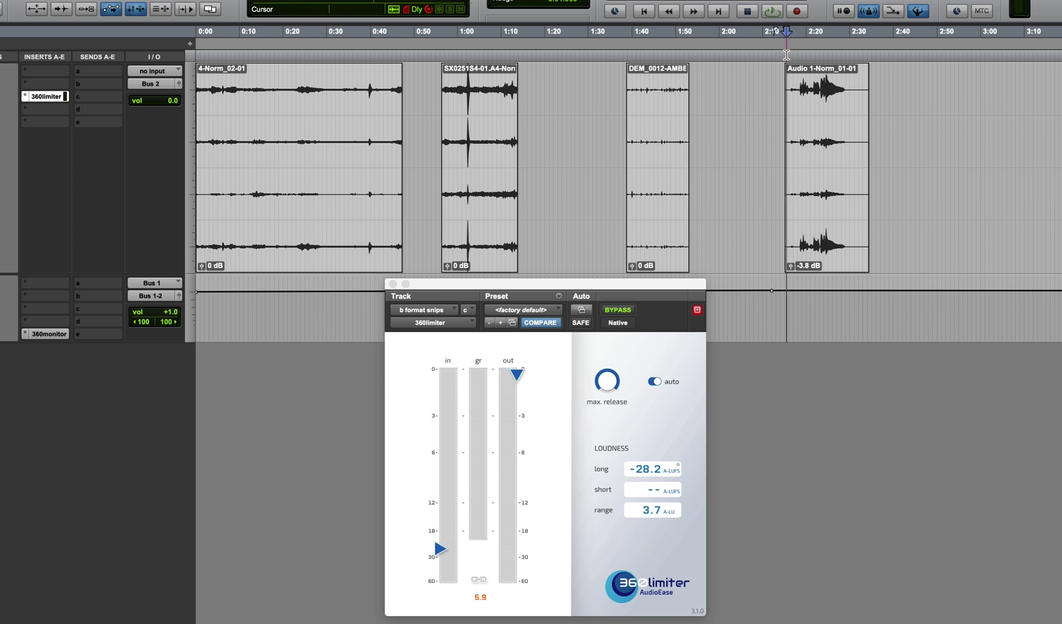
left_click_drag(440, 548, 440, 370)
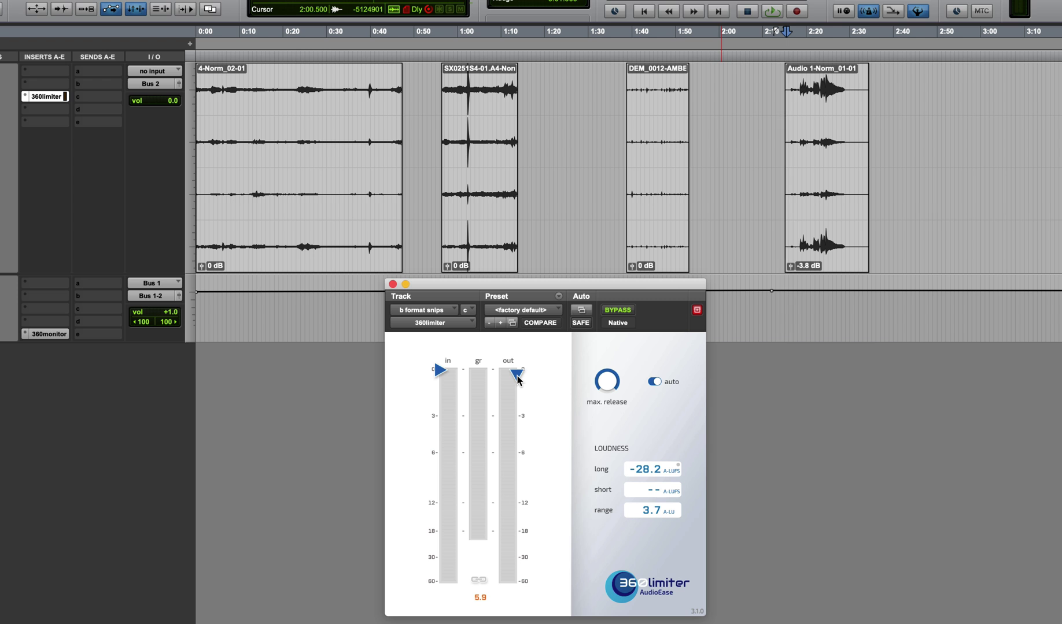
key("space")
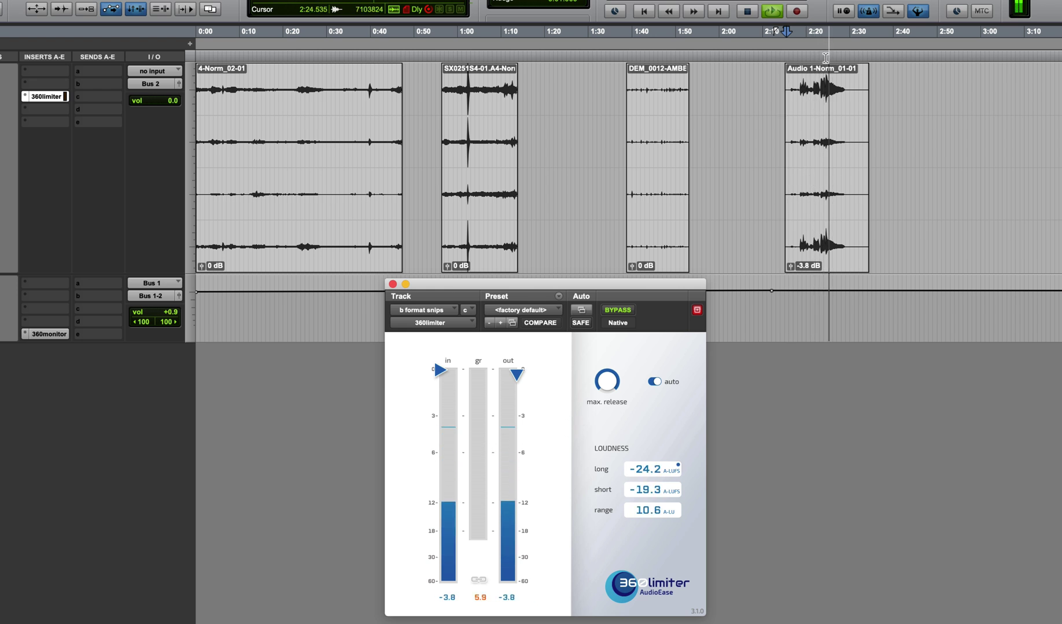
Select the loud passage in the middle of the fourth clip and play it in a loop.
left_click_drag(820, 58, 833, 58)
key("space")
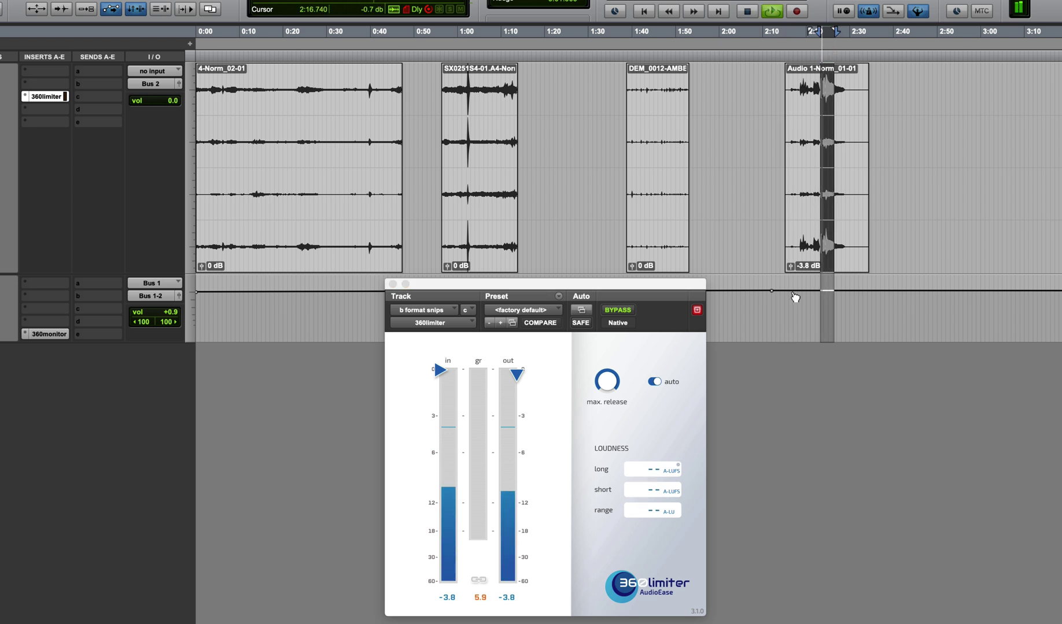
Lower the limiter threshold to about -6 dB while the loud passage of the fourth clip loops.
left_click_drag(440, 371, 440, 380)
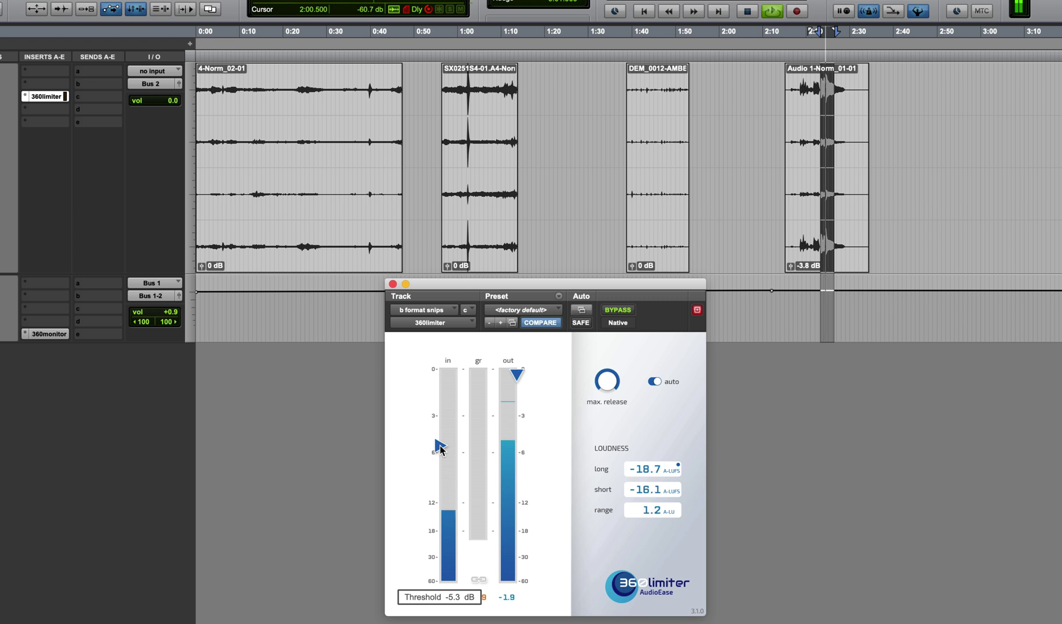
left_click(440, 447)
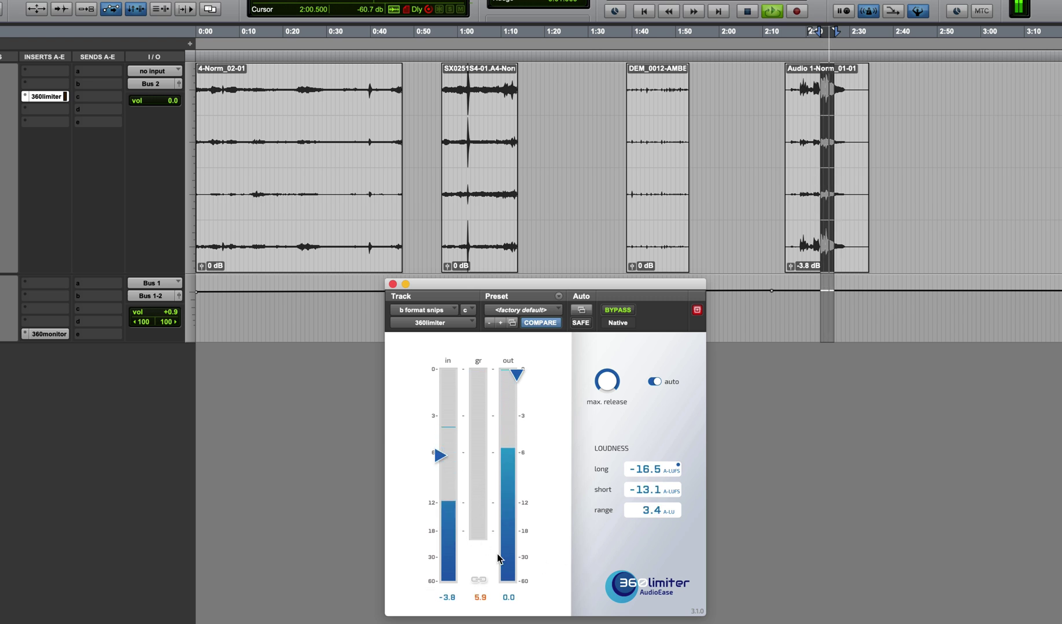
Move the linked threshold and ceiling together to about -7.5 dB and -1.3 dB, and raise the ceiling alone slightly closer to 0 dB.
left_click_drag(481, 580, 481, 621)
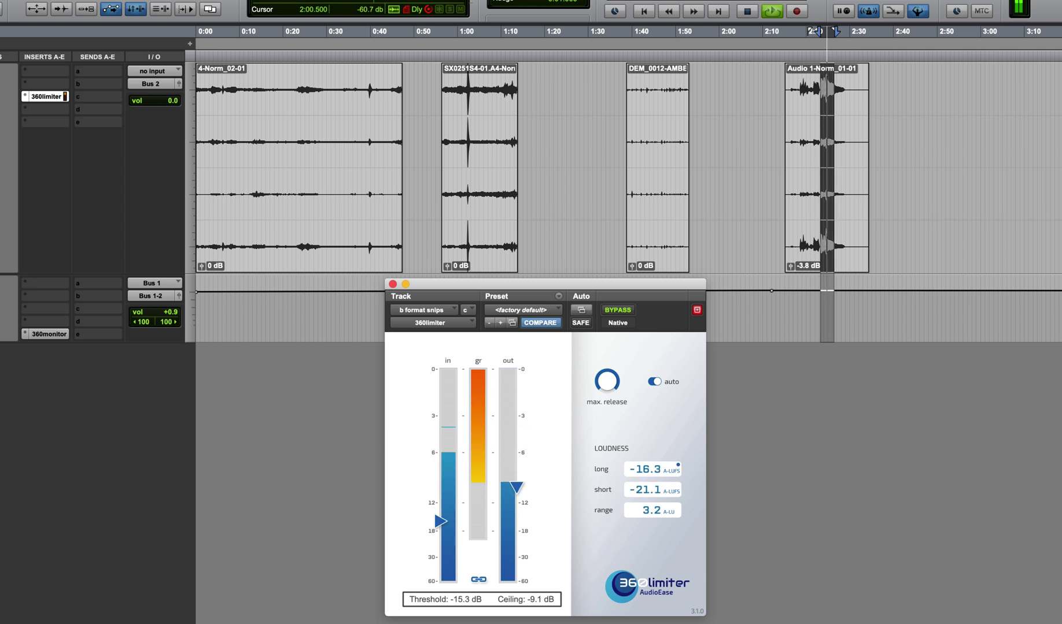
left_click_drag(478, 580, 478, 546)
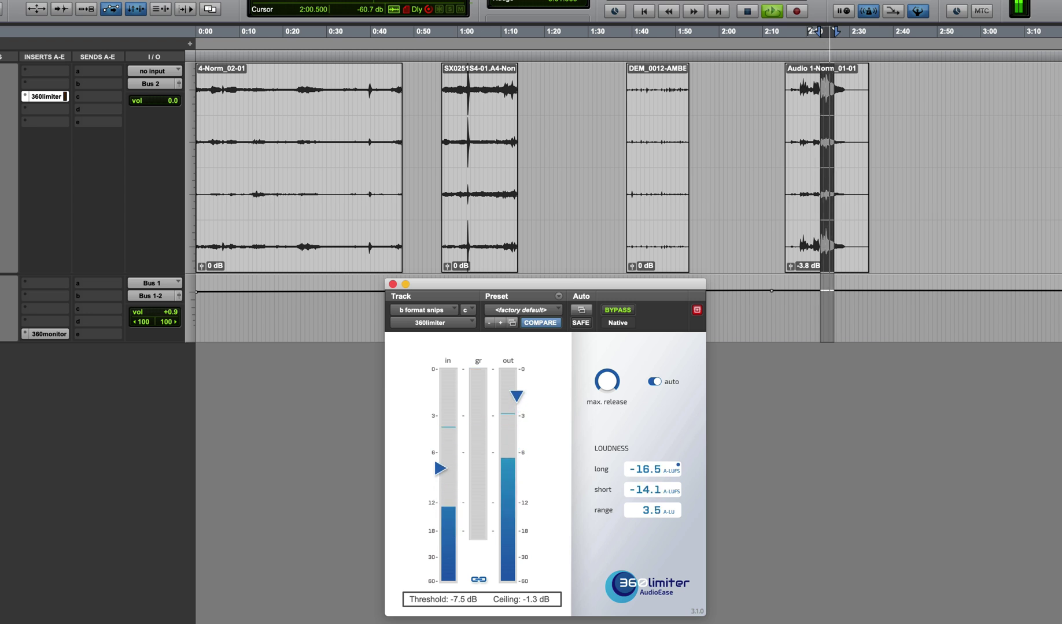
left_click_drag(479, 584, 480, 583)
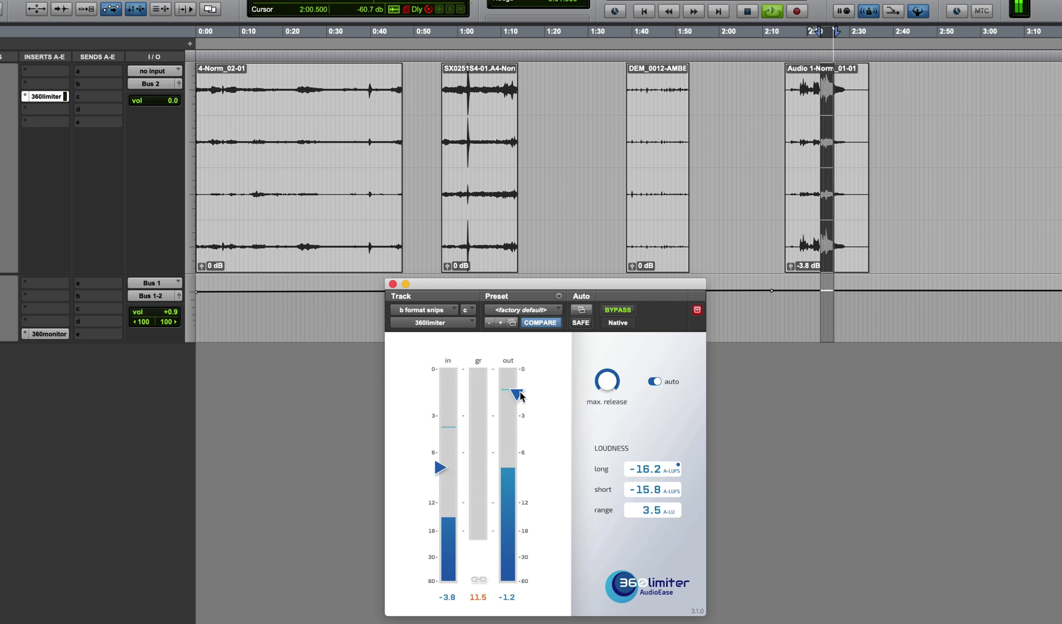
left_click_drag(519, 396, 520, 383)
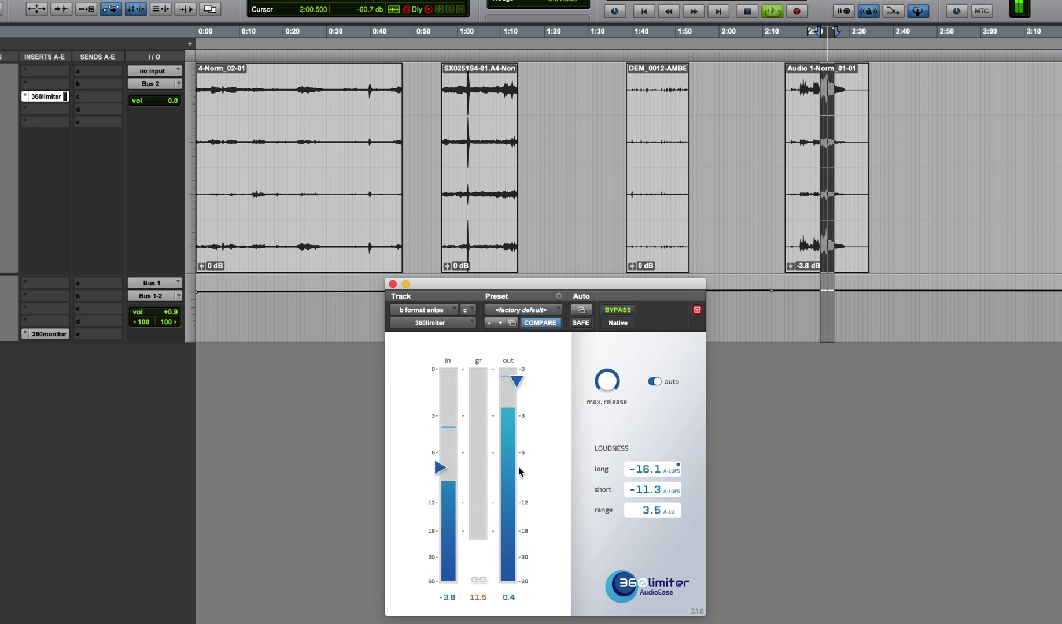
Play the fourth clip from near its start, at about 2:15, through its loud passage and stop playback.
left_click(791, 55)
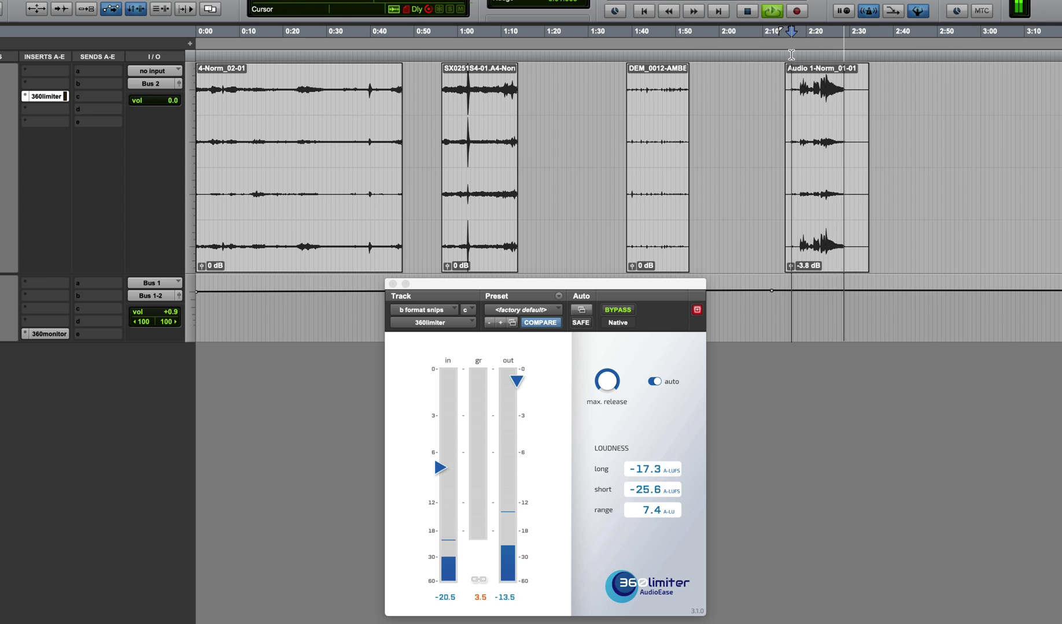
key("space")
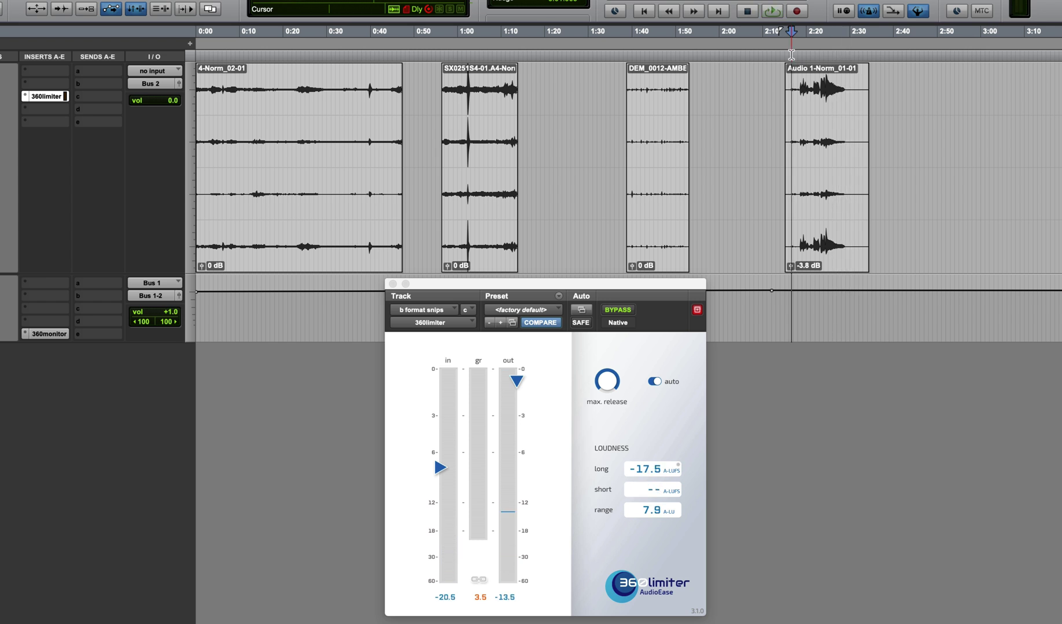